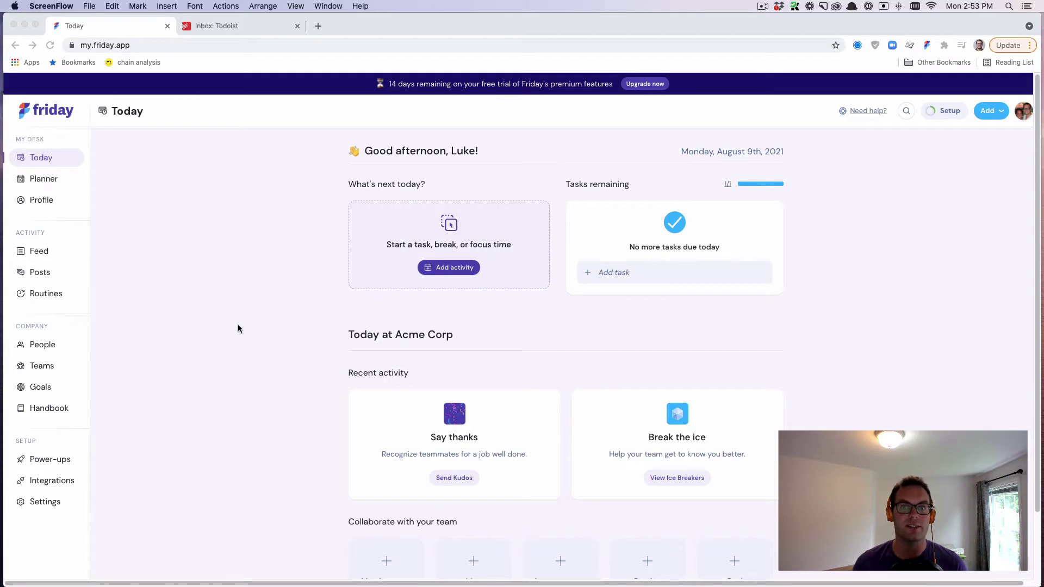
Step: Connect Todoist in Planner settings so 'Record a video on how to plan my day' shows as due today
{"action": "left_click", "coordinate": [243, 308]}
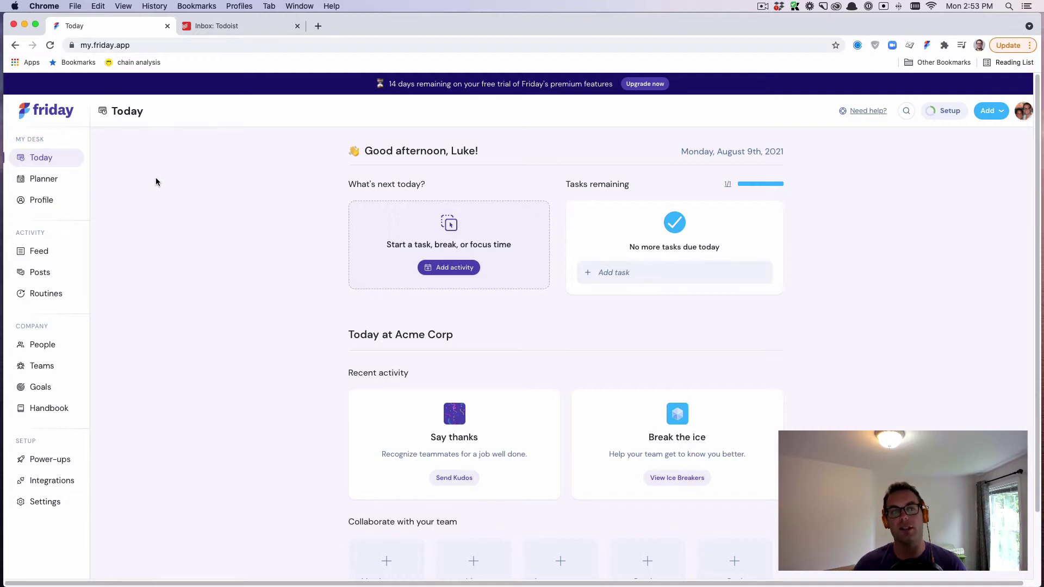
{"action": "left_click", "coordinate": [38, 179]}
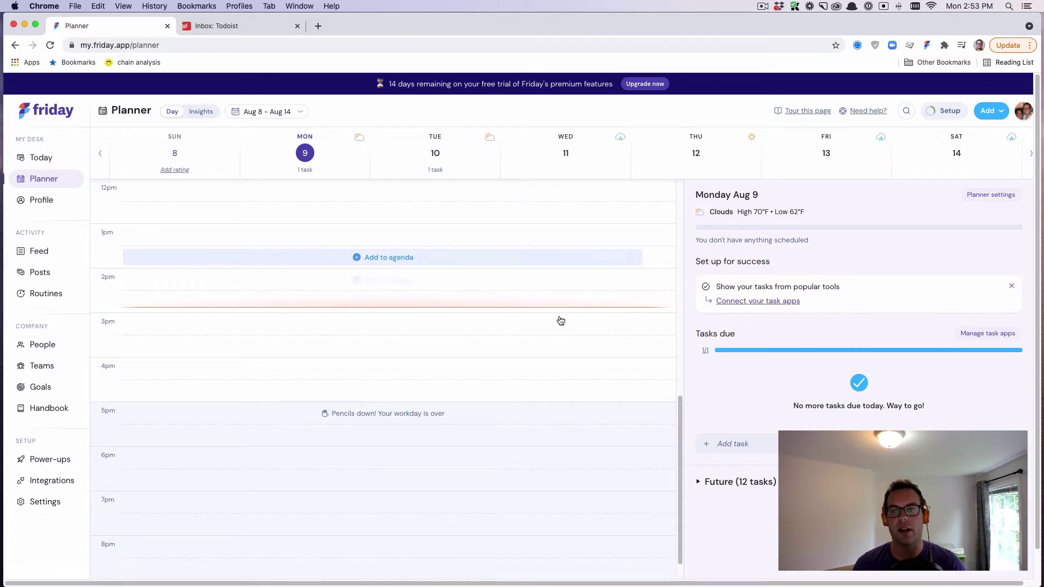
{"action": "left_click", "coordinate": [764, 302]}
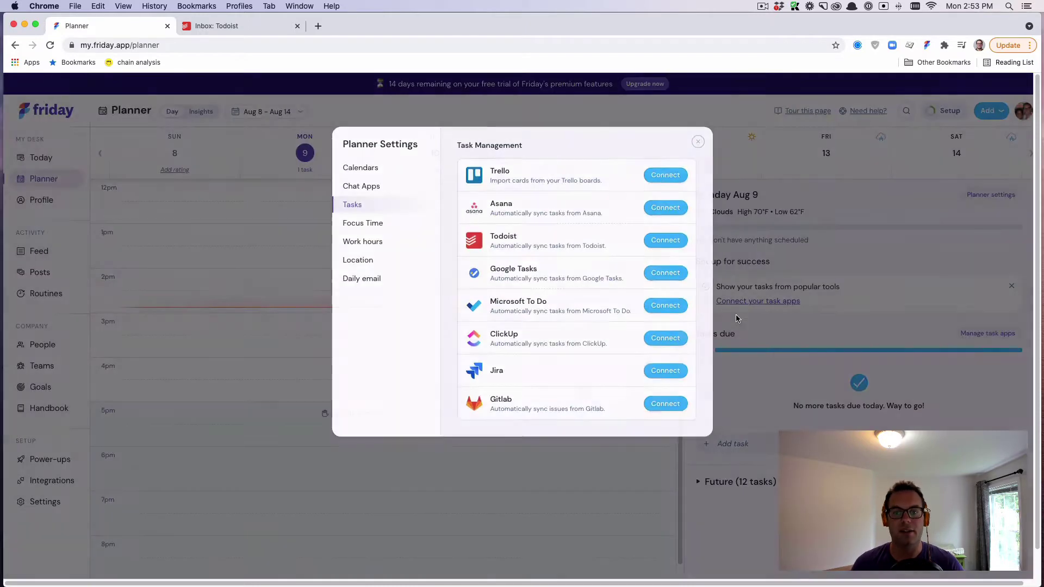
{"action": "left_click", "coordinate": [666, 241]}
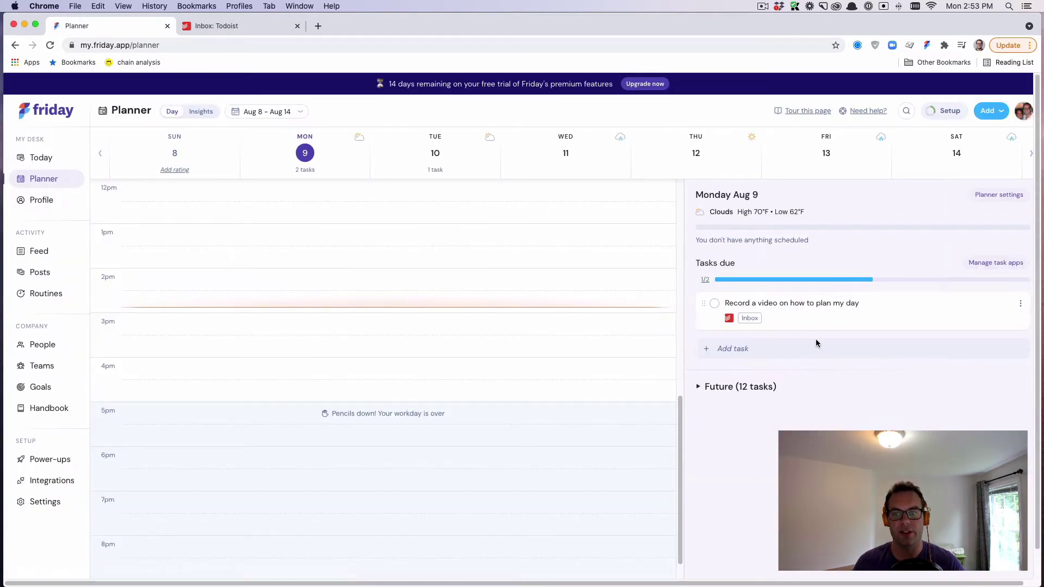
{"action": "left_click", "coordinate": [217, 27]}
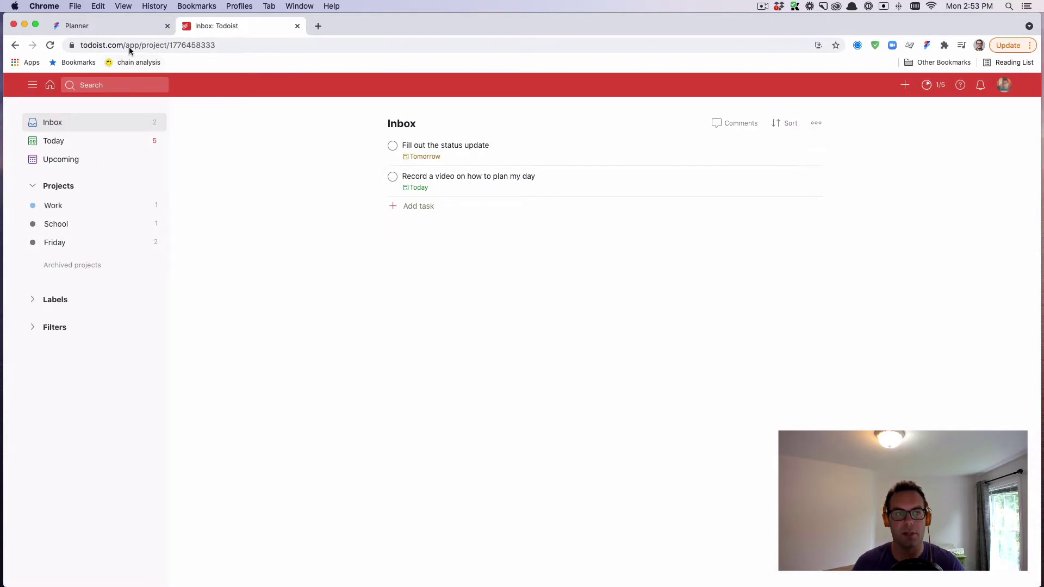
{"action": "left_click", "coordinate": [113, 28]}
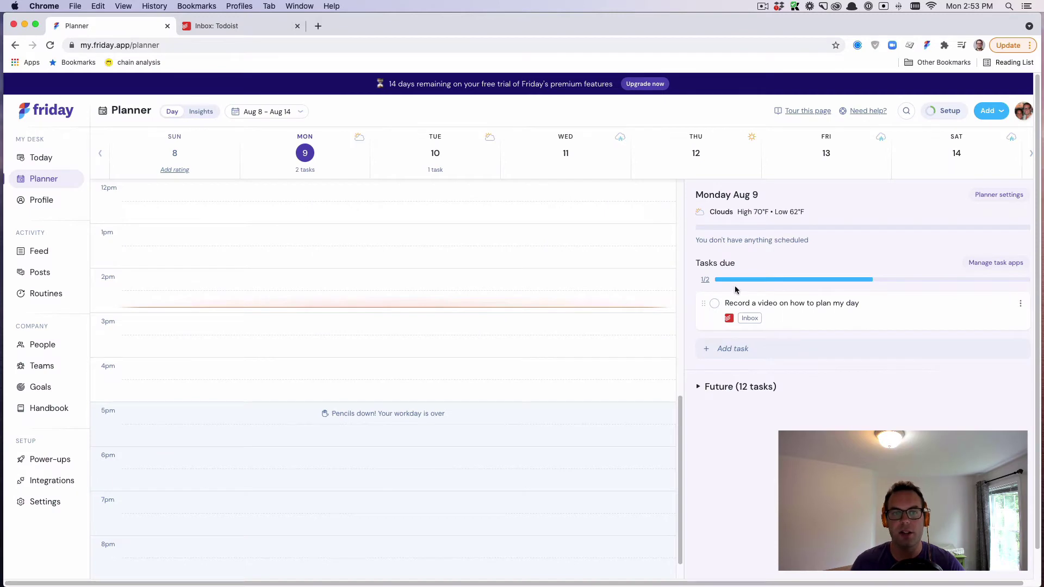
{"action": "left_click", "coordinate": [251, 30]}
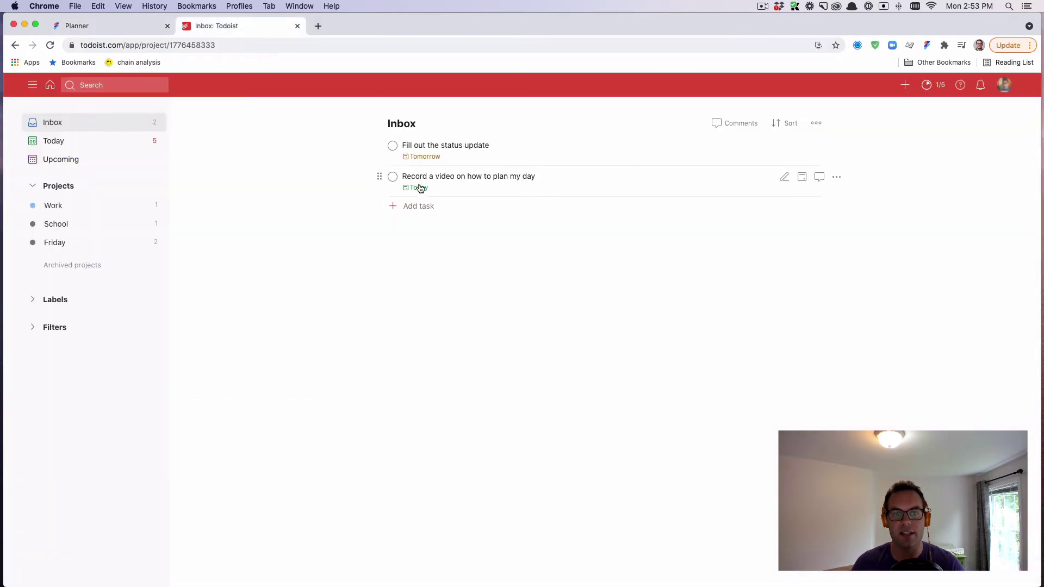
{"action": "left_click", "coordinate": [118, 27]}
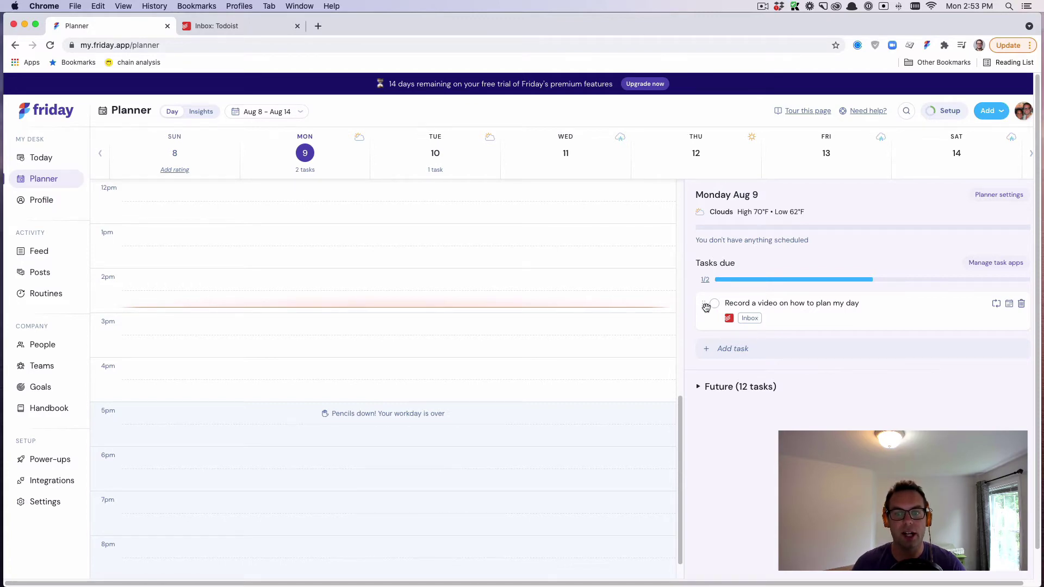
{"action": "scroll", "coordinate": [457, 305], "scroll_direction": "up", "scroll_amount": 1}
{"action": "scroll", "coordinate": [457, 305], "scroll_direction": "up", "scroll_amount": 1}
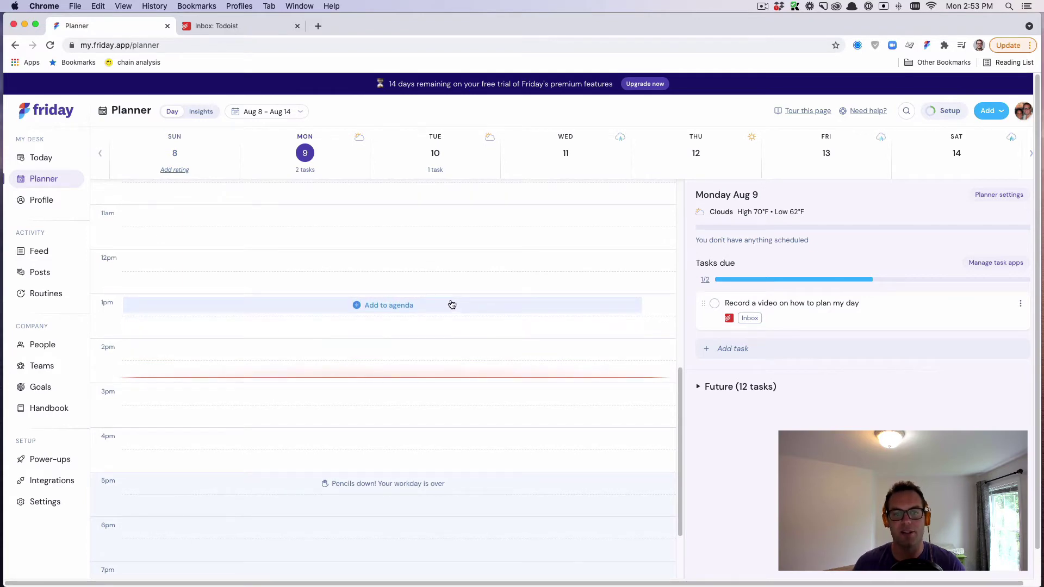
Step: Drag 'Record a video on how to plan my day' onto today's calendar at 3:00–3:30pm
{"action": "mouse_move", "coordinate": [701, 303]}
{"action": "left_mouse_down"}
{"action": "mouse_move", "coordinate": [523, 376]}
{"action": "mouse_move", "coordinate": [303, 389]}
{"action": "left_mouse_up"}
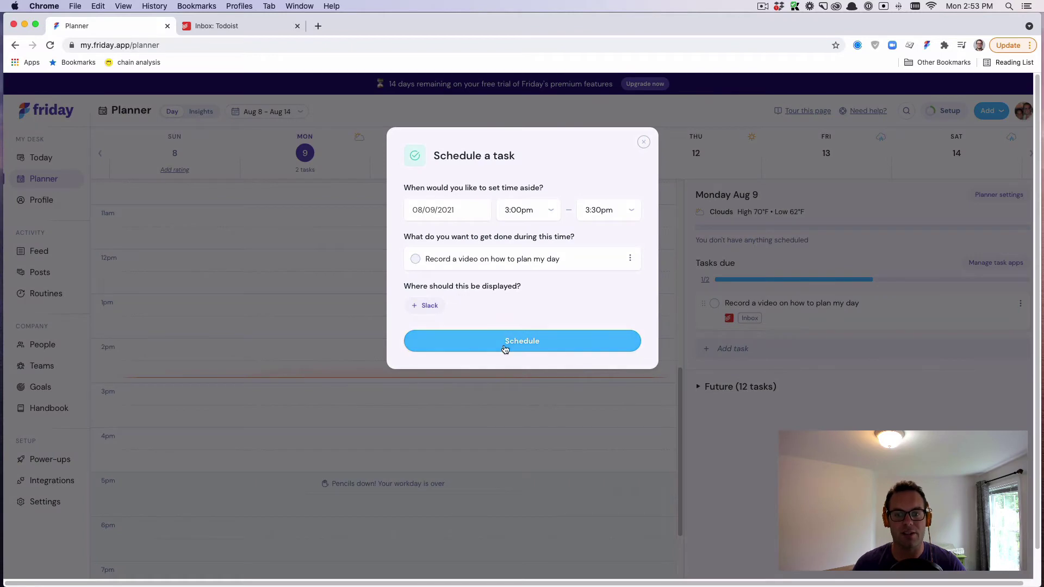
{"action": "left_click", "coordinate": [506, 341]}
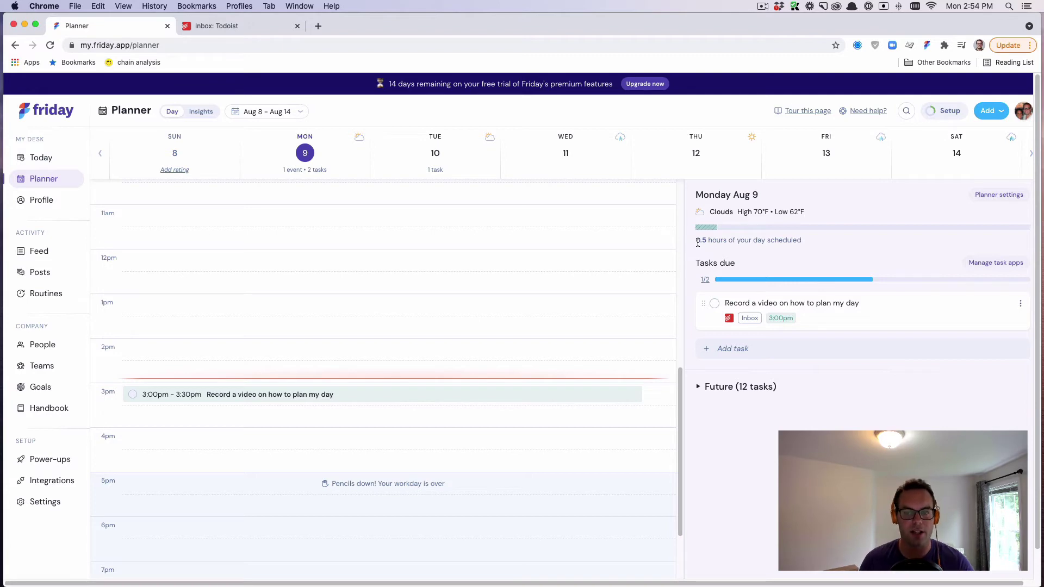
Step: Return to the Today dashboard and review the 'Starting in 6 minutes' card
{"action": "left_click", "coordinate": [59, 162]}
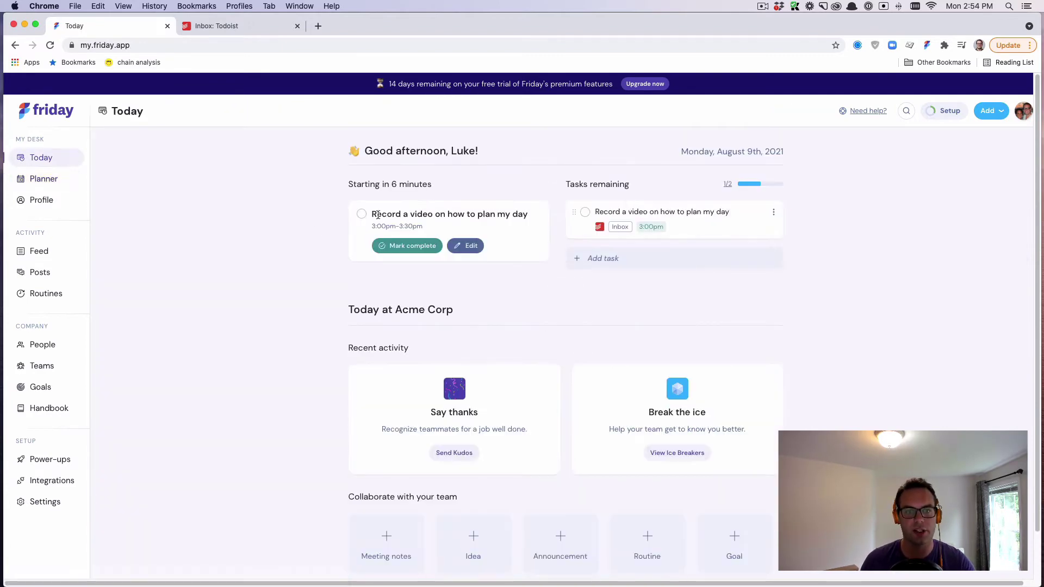
{"action": "left_click_drag", "start_coordinate": [350, 184], "coordinate": [430, 184]}
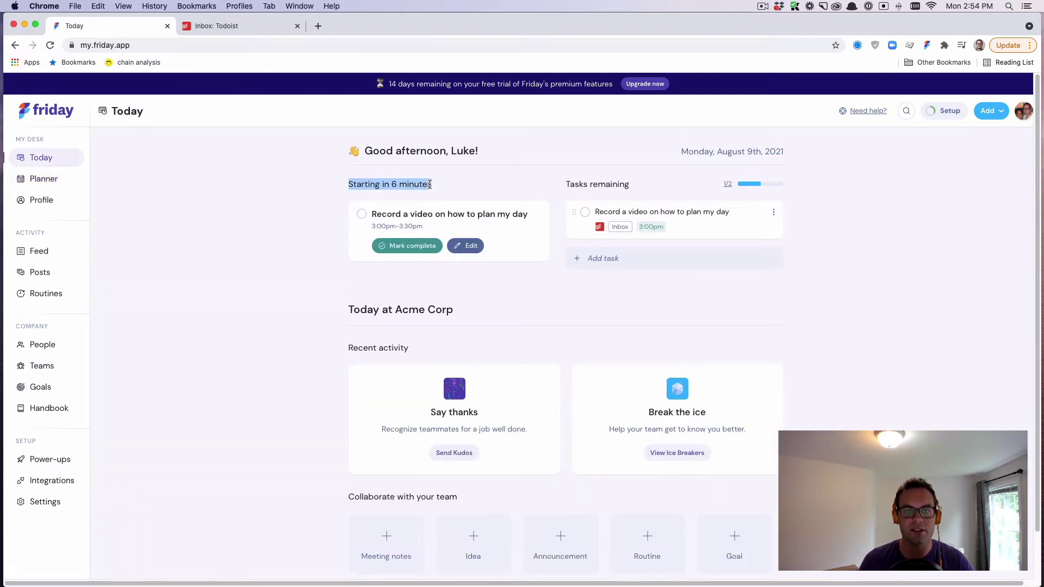
{"action": "left_click", "coordinate": [412, 221]}
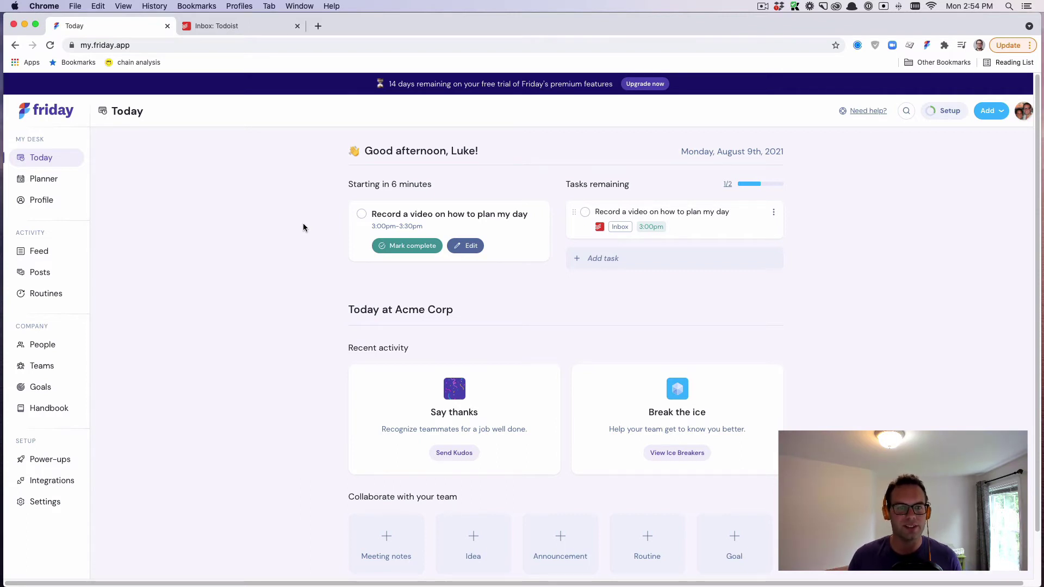
Step: Open a new tab with Friday's compact dashboard, close the duplicate, and return to Today
{"action": "left_click", "coordinate": [319, 27]}
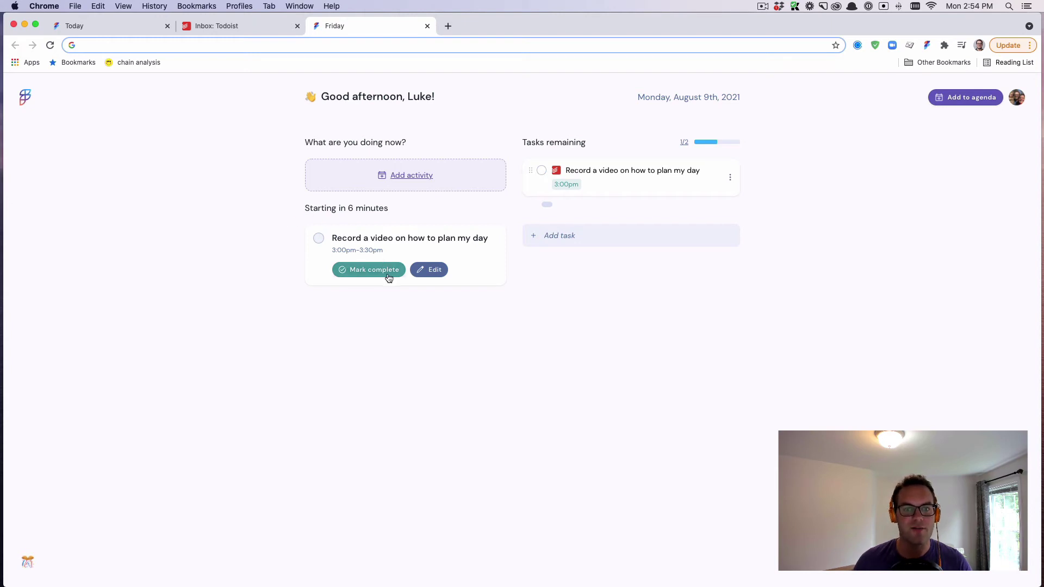
{"action": "left_click", "coordinate": [447, 26]}
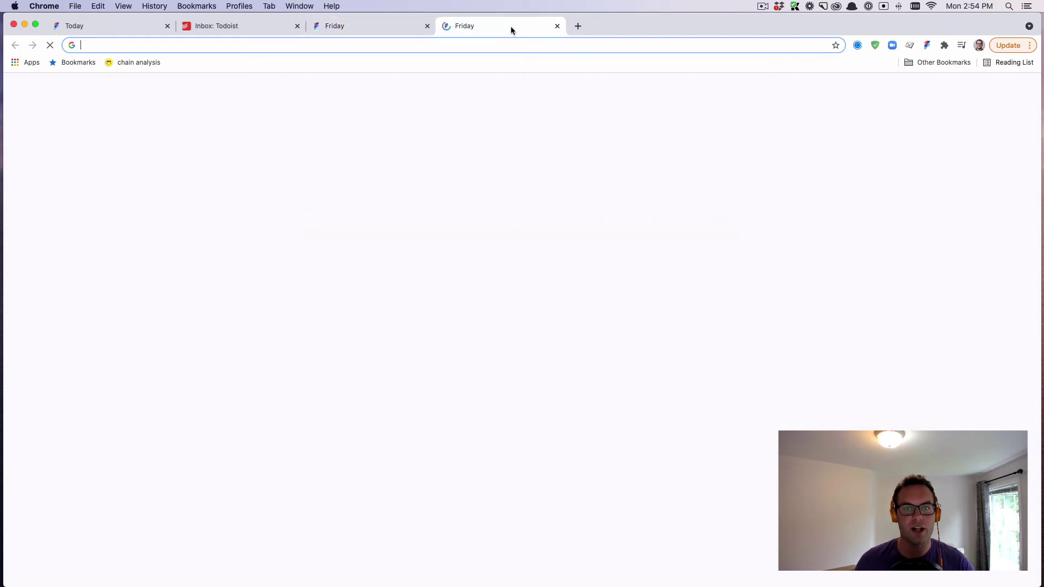
{"action": "left_click", "coordinate": [558, 28]}
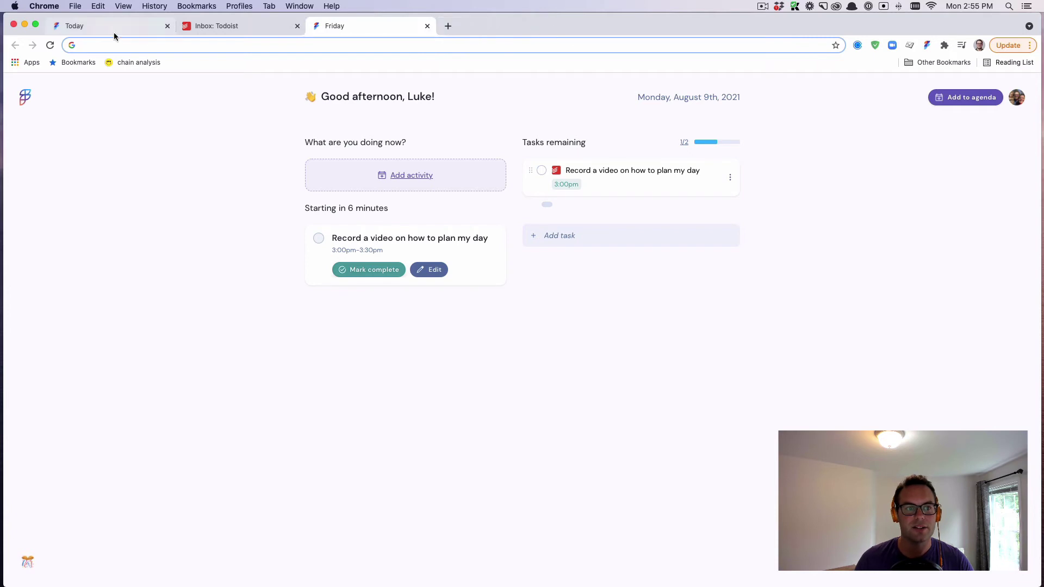
{"action": "left_click", "coordinate": [93, 33]}
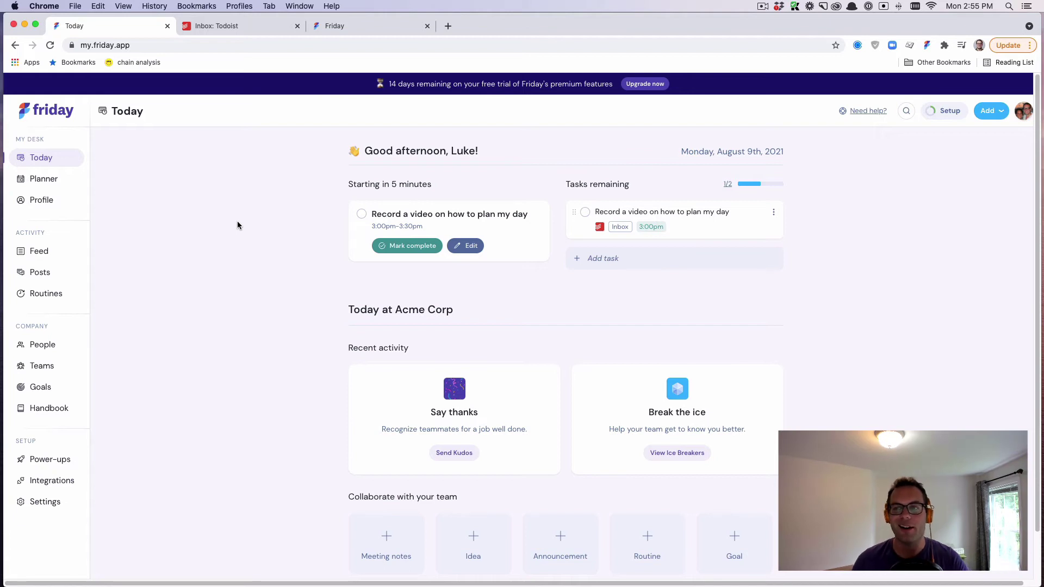
Step: Check off the recording task and confirm it left the Todoist inbox
{"action": "left_click", "coordinate": [586, 212]}
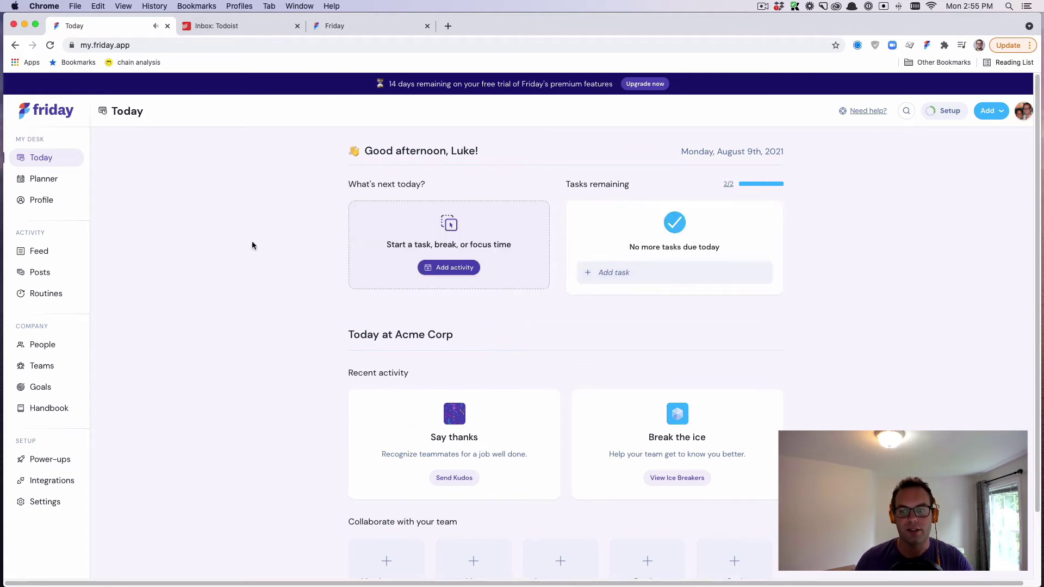
{"action": "left_click", "coordinate": [252, 25]}
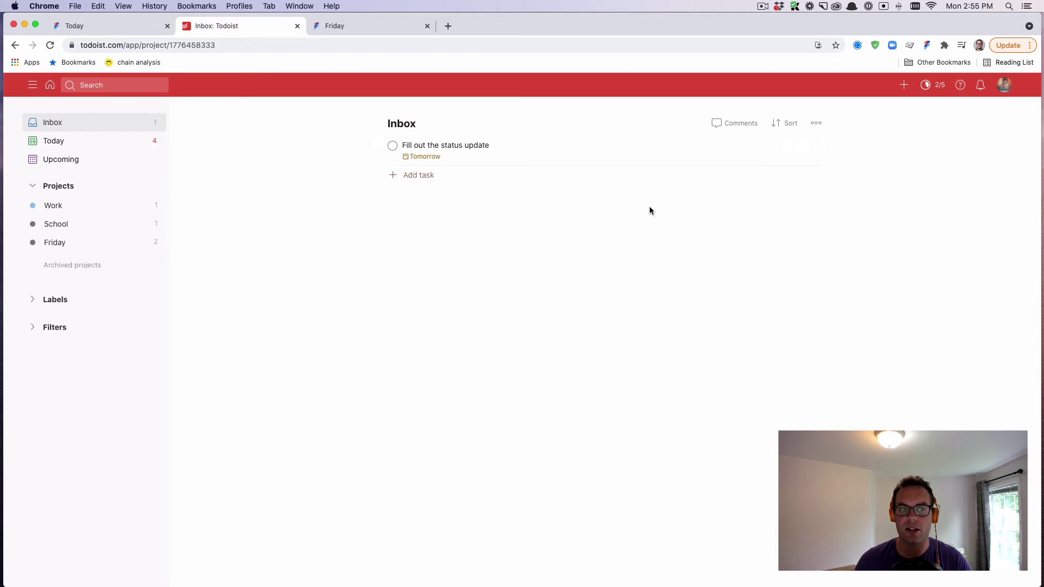
{"action": "left_click", "coordinate": [119, 31]}
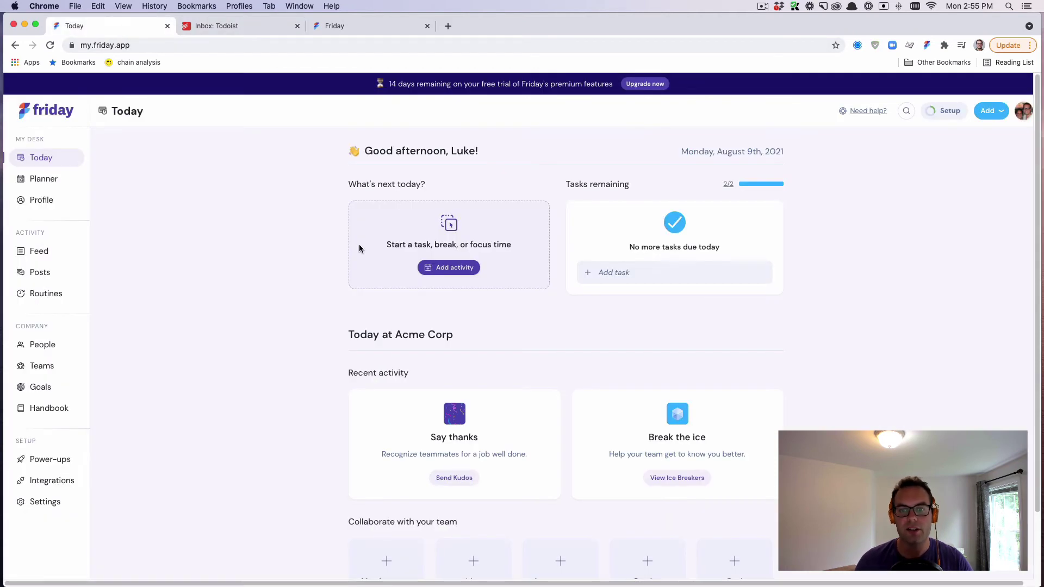
Step: Review the compact dashboard and Todoist tabs, then go back to Friday's Planner
{"action": "left_click", "coordinate": [333, 27]}
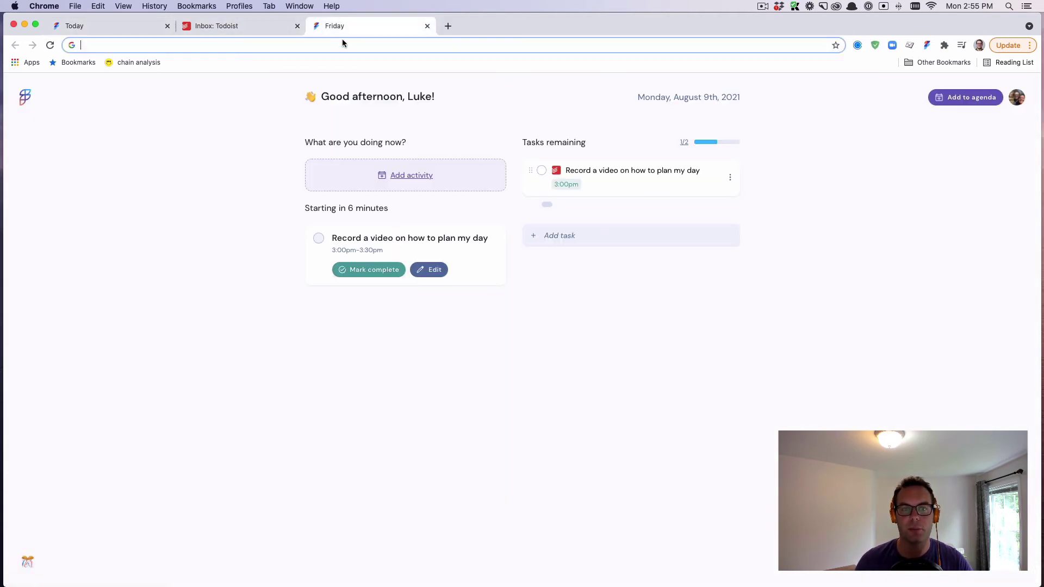
{"action": "left_click", "coordinate": [231, 26]}
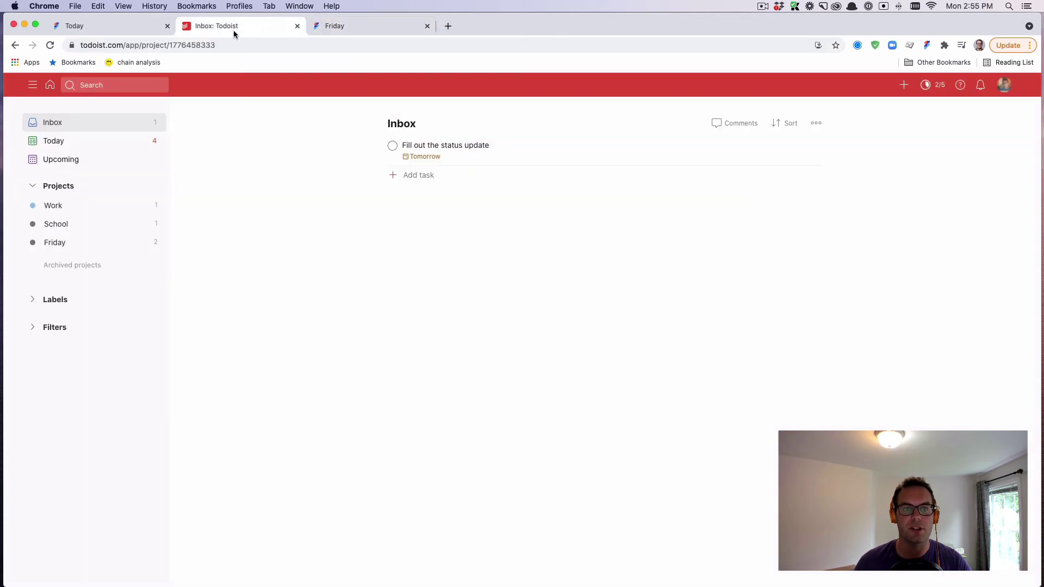
{"action": "left_click", "coordinate": [133, 28]}
{"action": "left_click", "coordinate": [45, 179]}
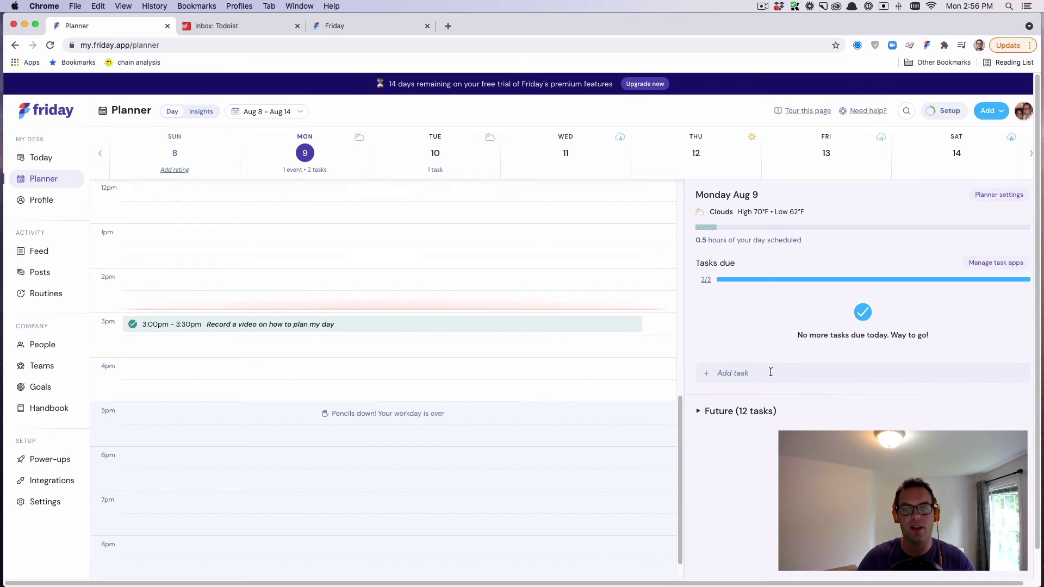
{"action": "type", "text": "Sample Task"}
Step: Add 'Sample Task' to today's tasks and drag it onto Tuesday Aug 10
{"action": "key", "text": "Return"}
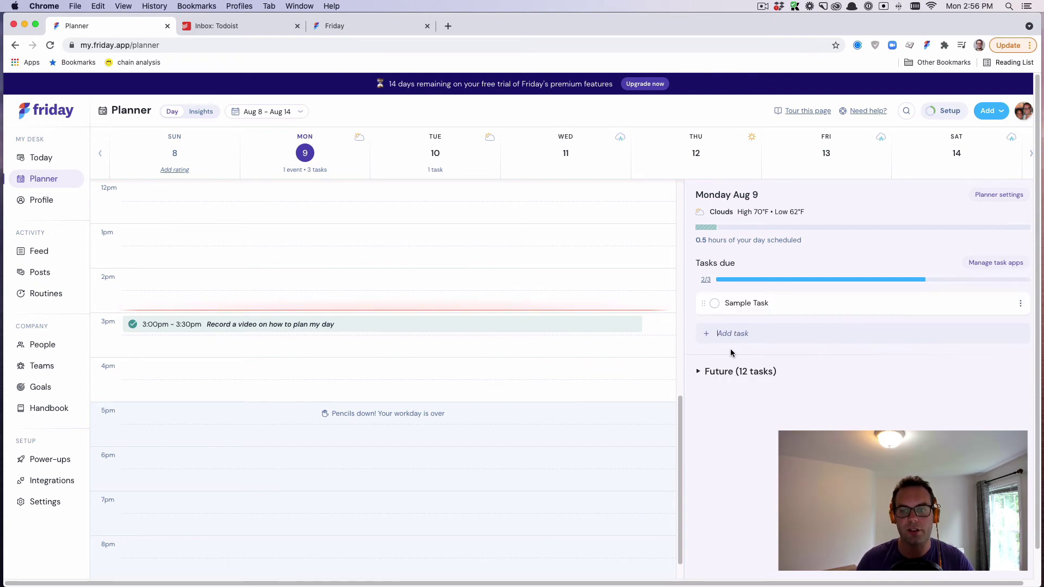
{"action": "left_click", "coordinate": [507, 352]}
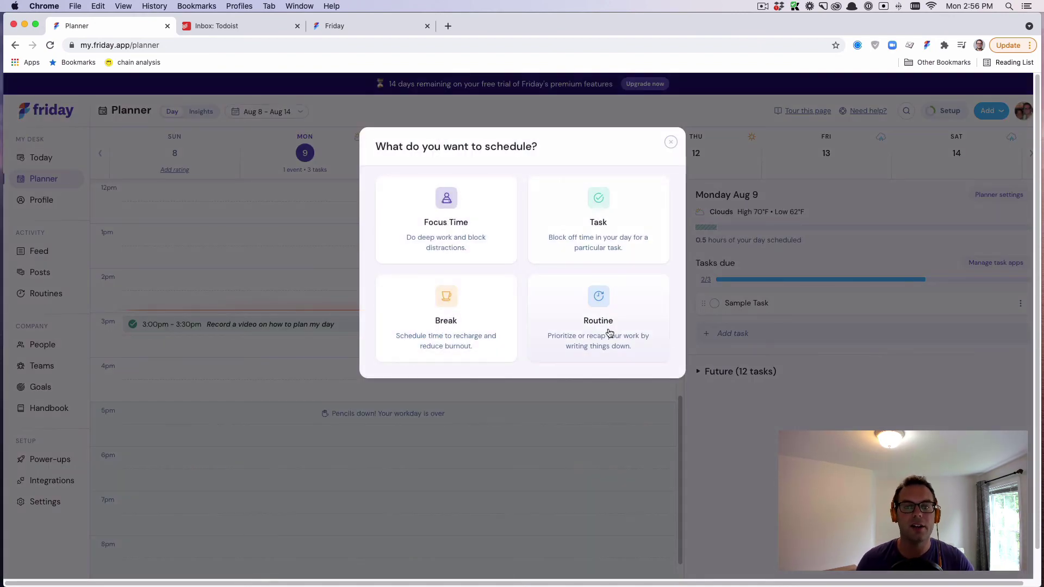
{"action": "left_click", "coordinate": [670, 142]}
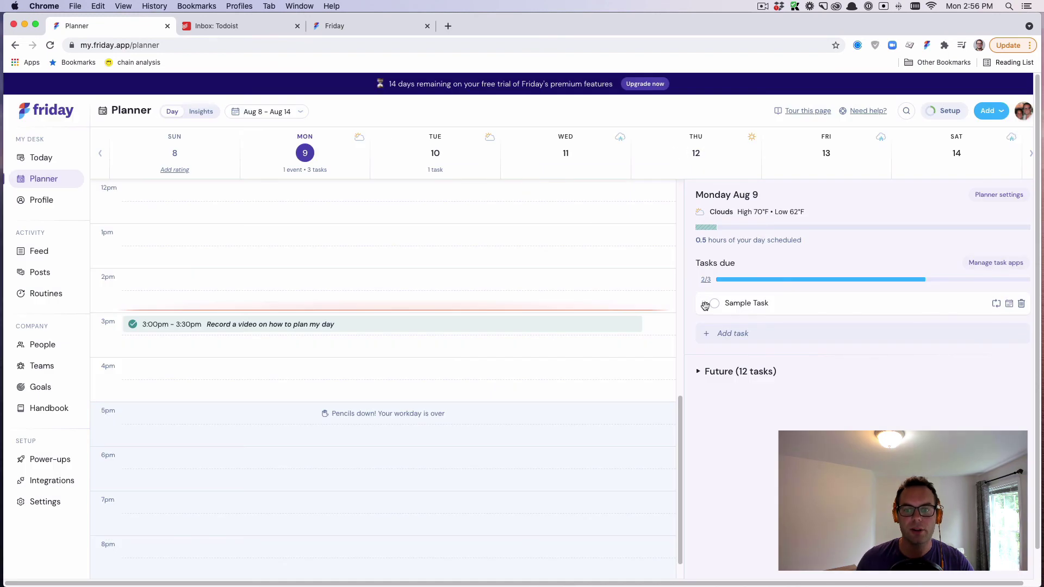
{"action": "left_click_drag", "start_coordinate": [703, 305], "coordinate": [432, 164]}
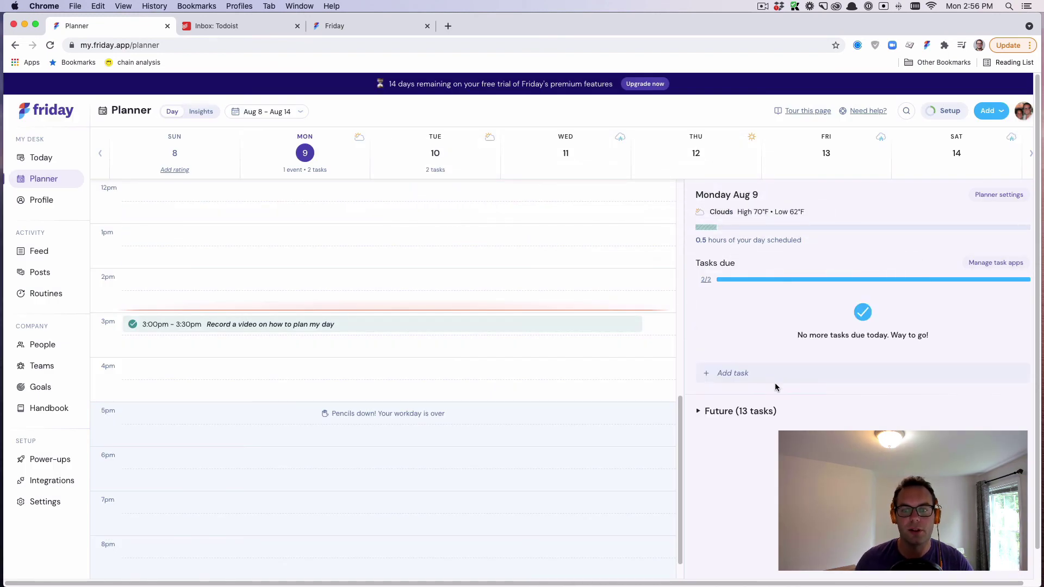